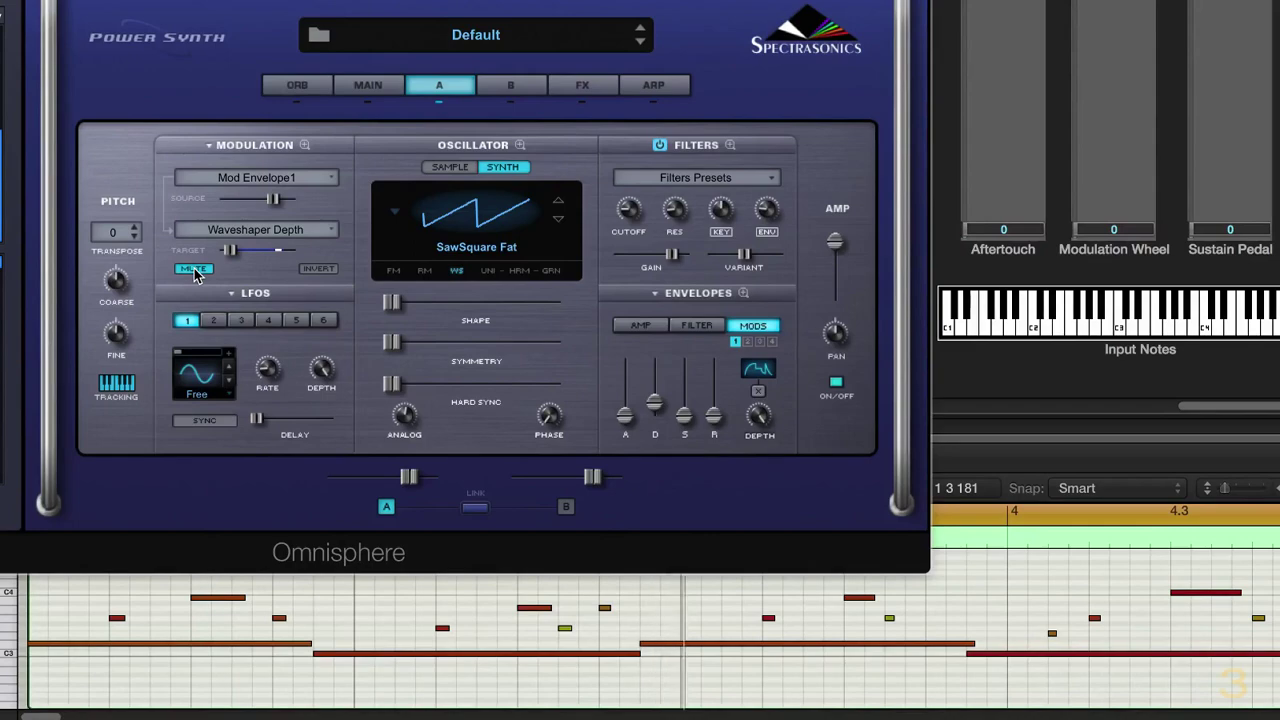
- Unmute the Mod Envelope1 → Waveshaper Depth route in the Modulation section
left_click(195, 268)
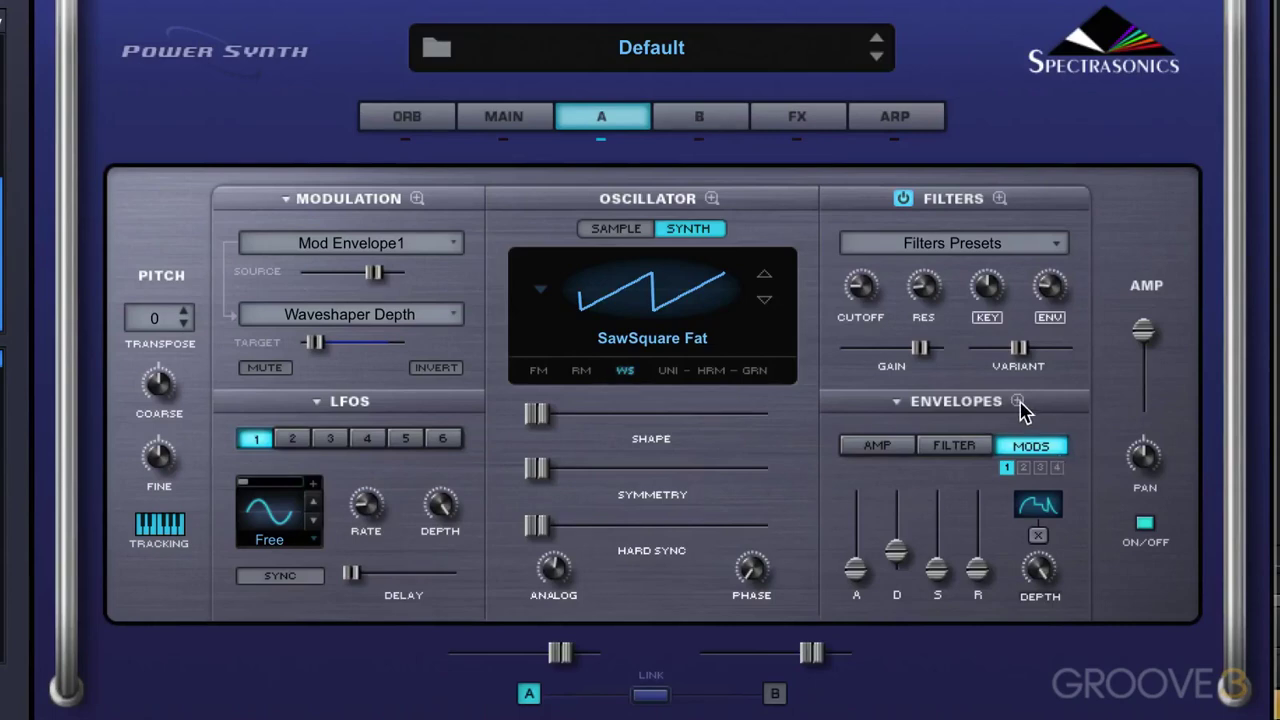
- Open the zoomed MOD 1 envelope, randomize it twice with Chaos, lower Levels, and enable Auto
left_click(1018, 402)
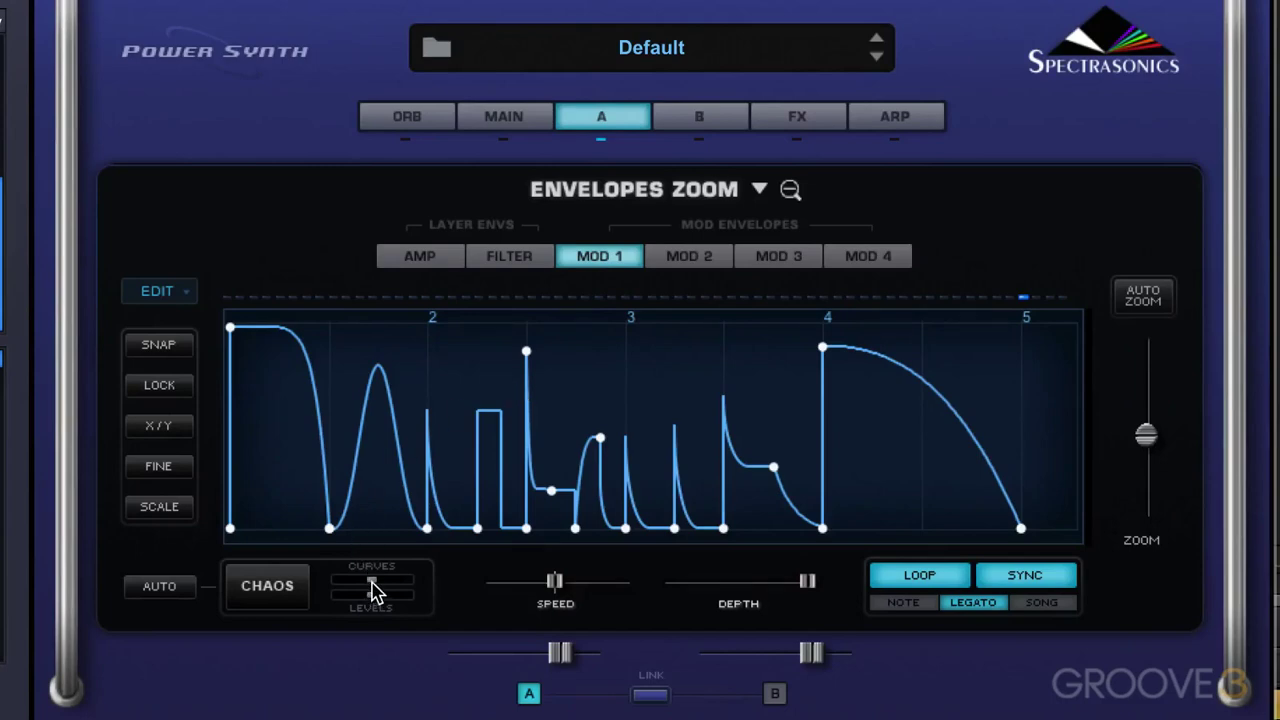
mouse_move(375, 590)
left_mouse_down()
mouse_move(390, 591)
mouse_move(338, 594)
mouse_move(391, 602)
mouse_move(376, 591)
left_mouse_up()
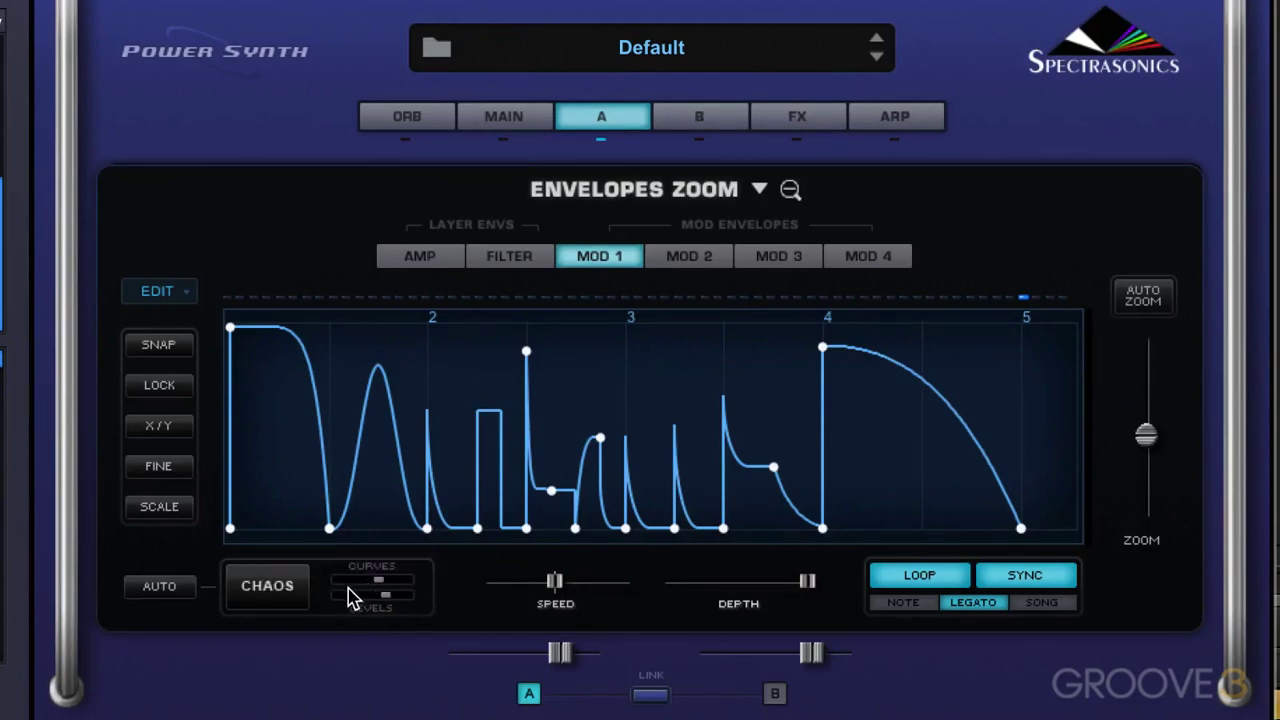
left_click(259, 591)
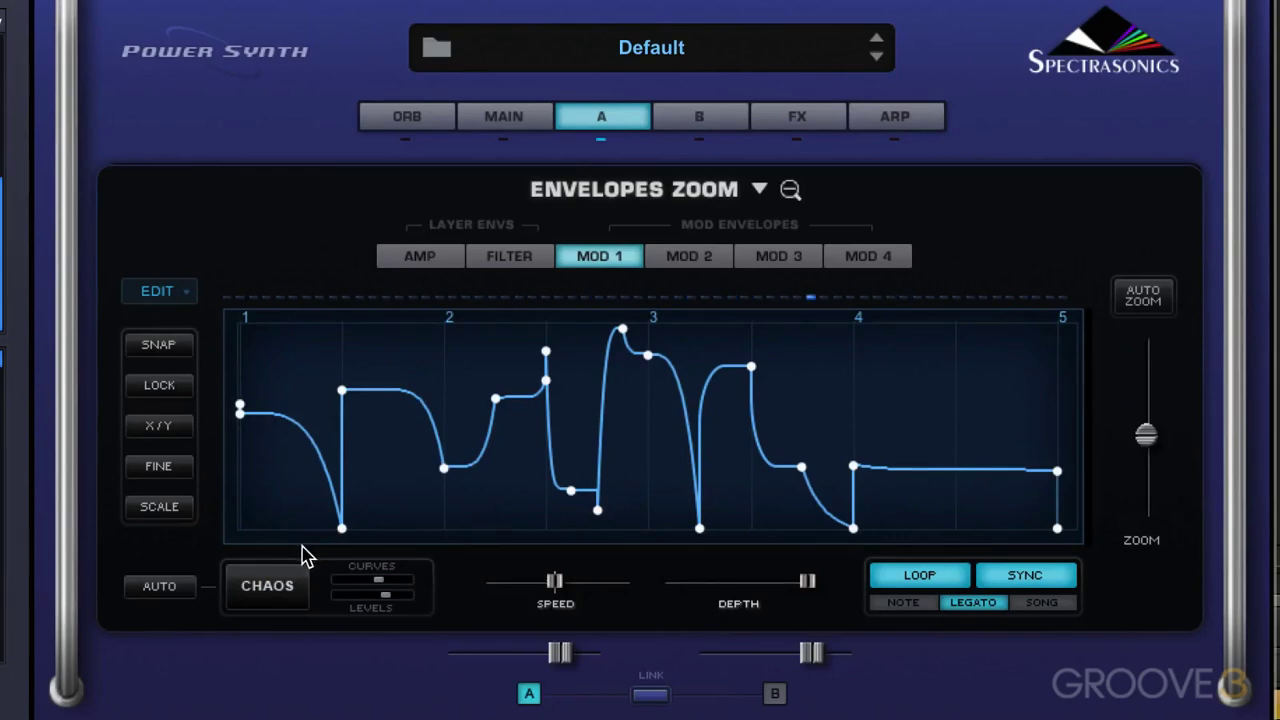
left_click(281, 592)
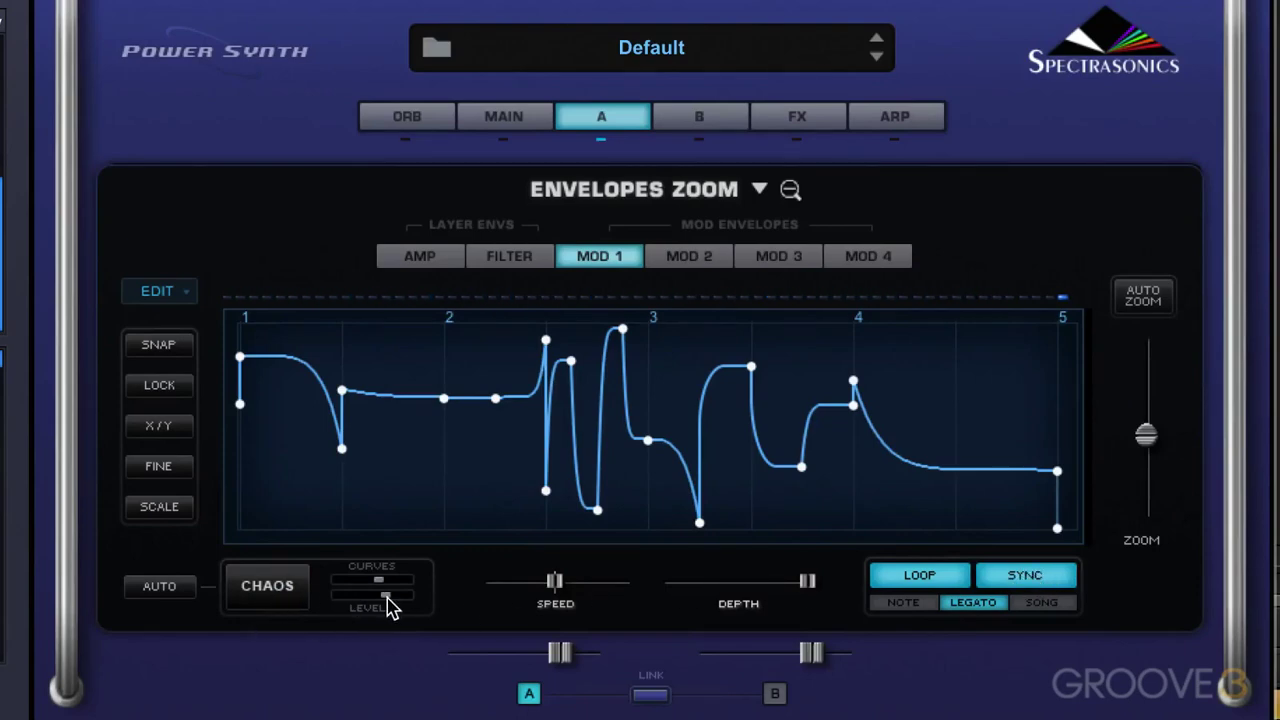
left_click_drag(391, 606, 155, 605)
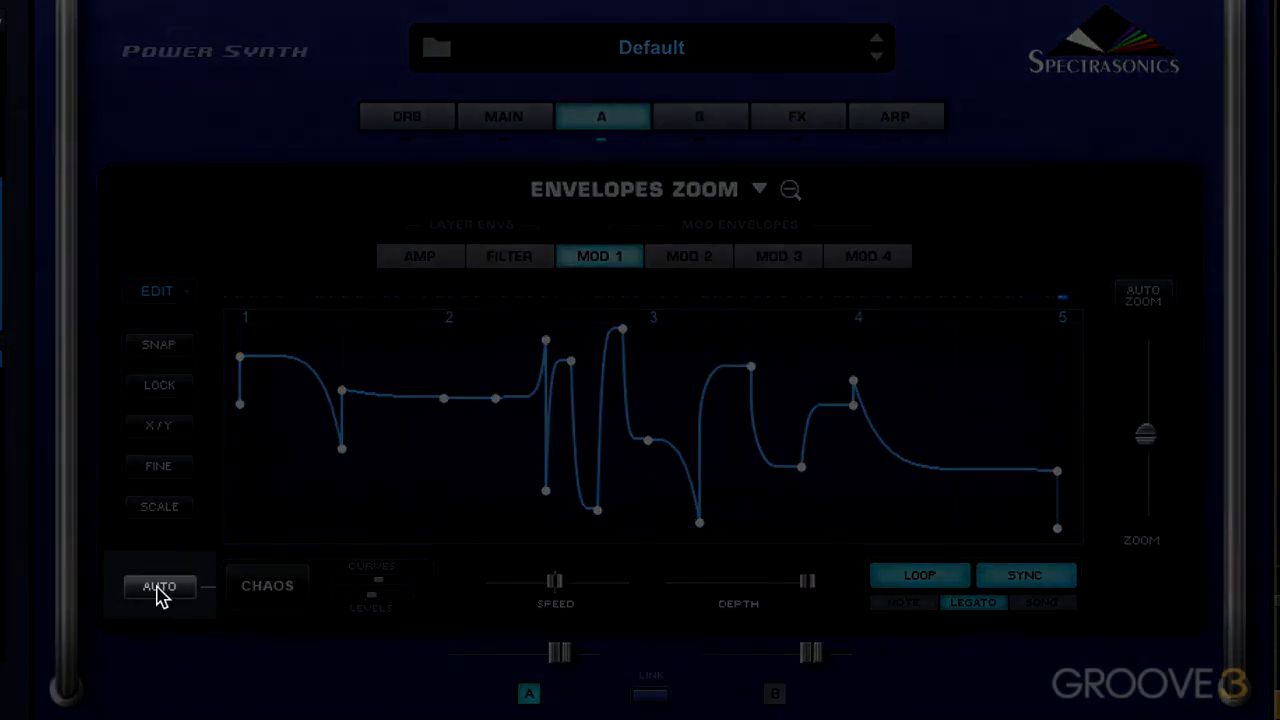
left_click(160, 590)
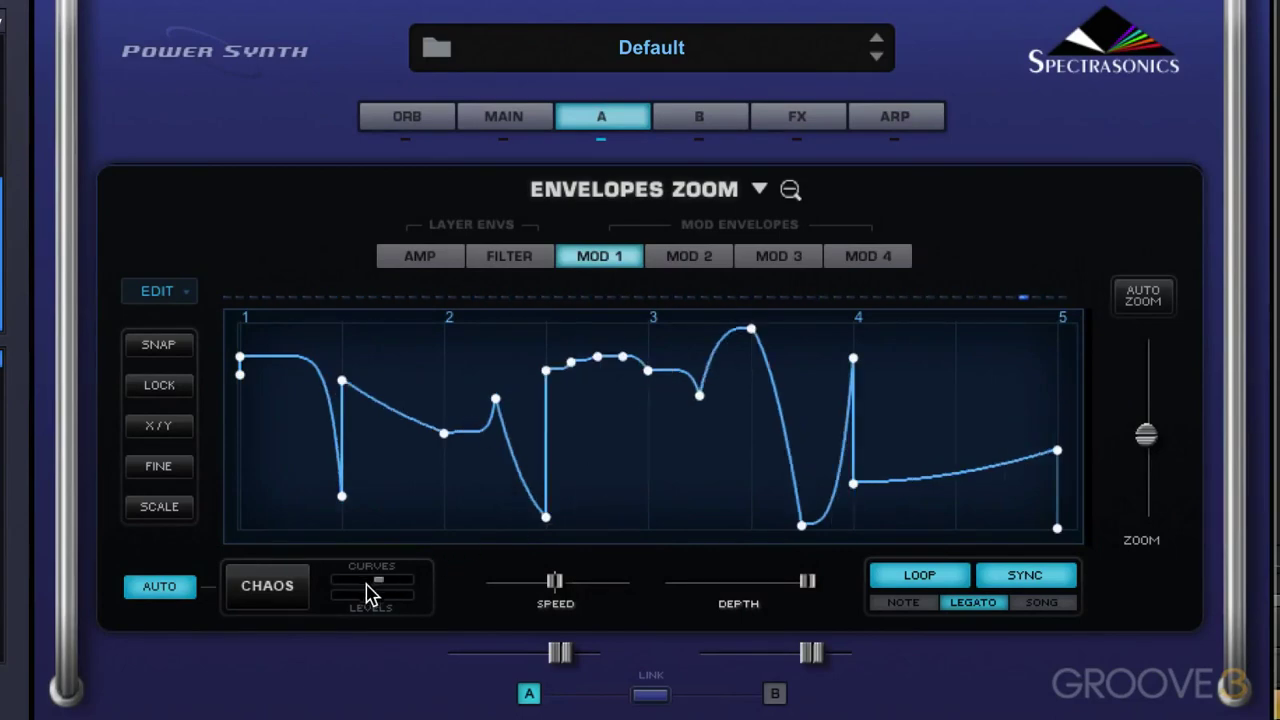
- Adjust Chaos Levels, raise the envelope speed to 4.00, and switch Auto off
left_click_drag(373, 600, 381, 600)
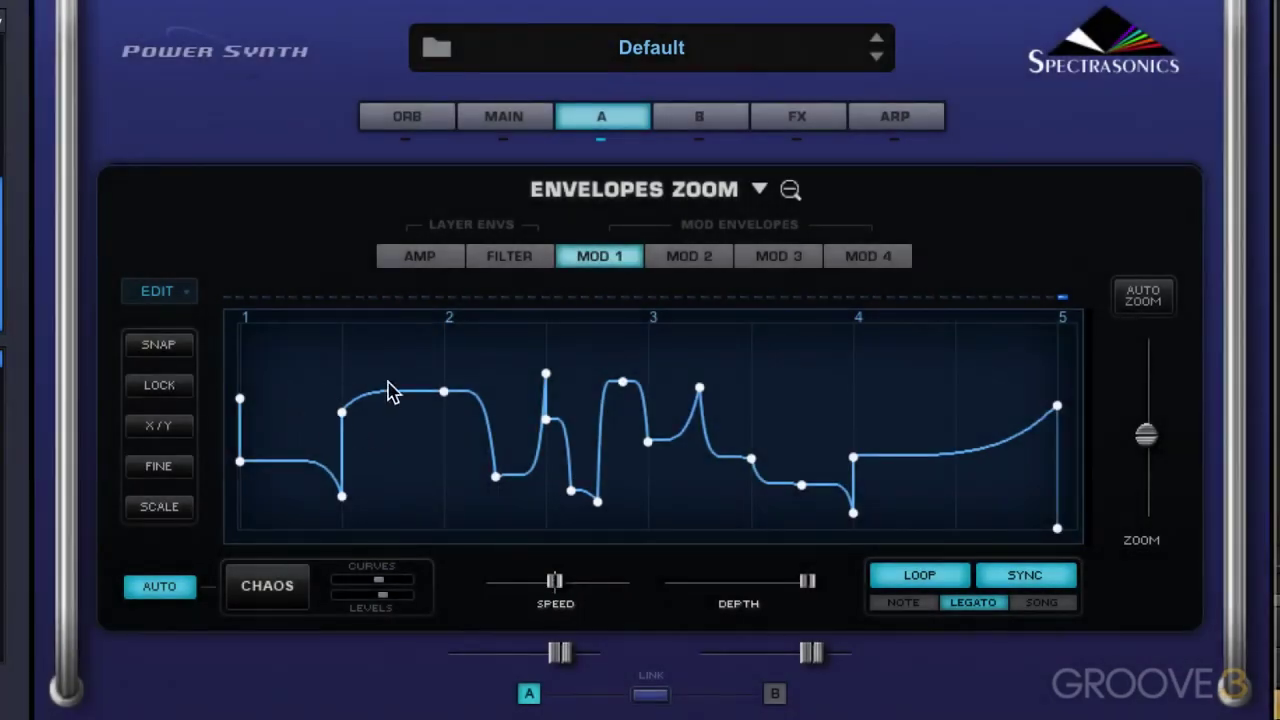
mouse_move(557, 590)
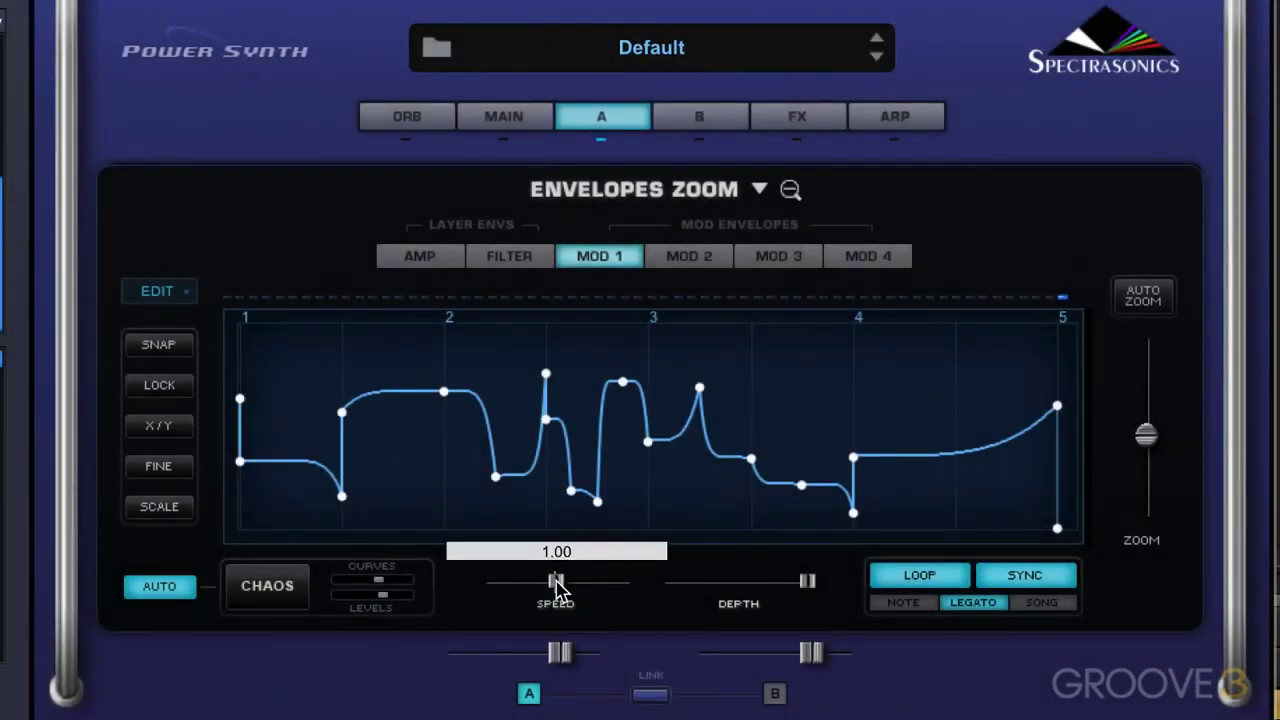
mouse_move(557, 590)
left_mouse_down()
mouse_move(579, 590)
mouse_move(562, 592)
left_mouse_up()
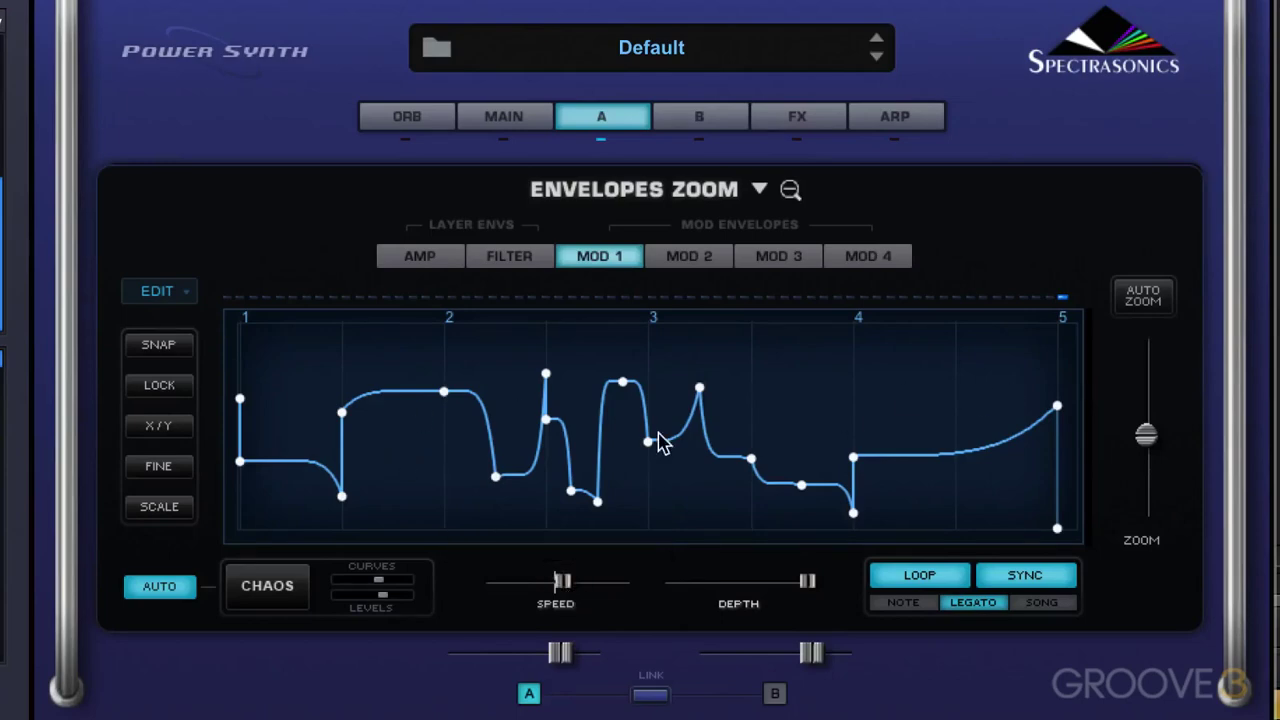
left_click(163, 588)
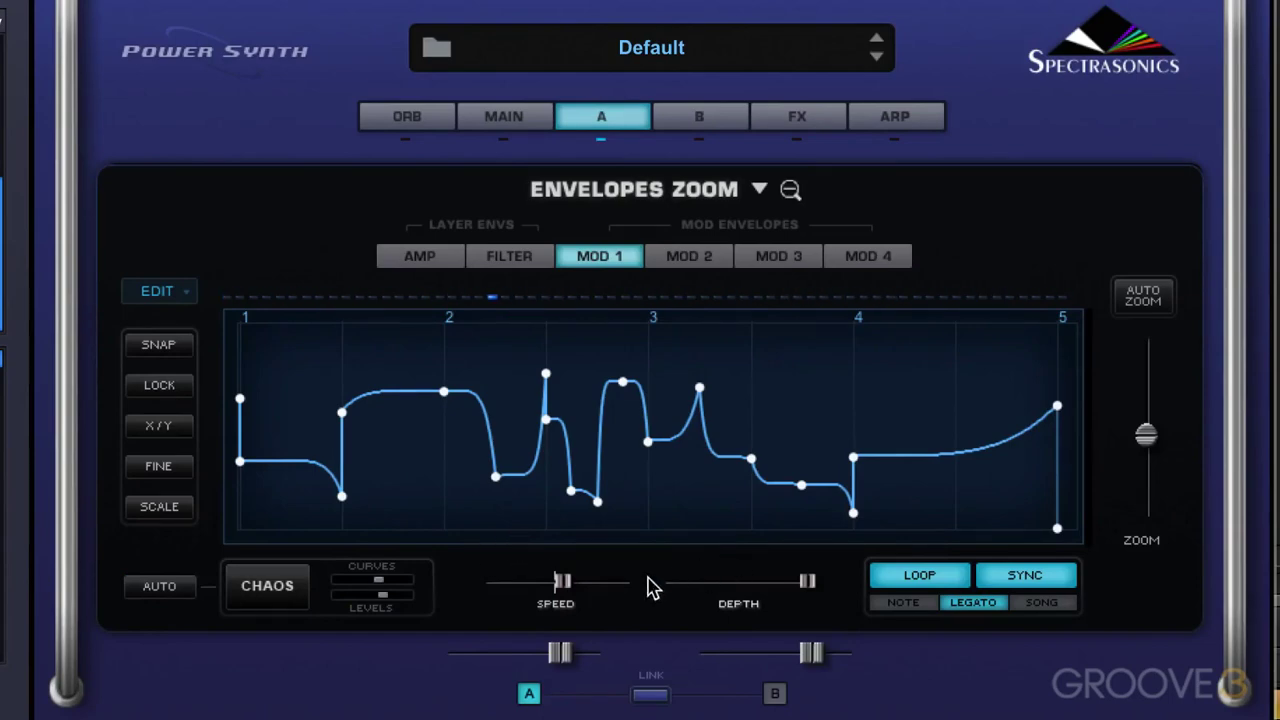
- Bring the MOD 1 envelope speed below 1.00, then back to 1.00
mouse_move(565, 590)
left_click_drag(563, 590, 524, 614)
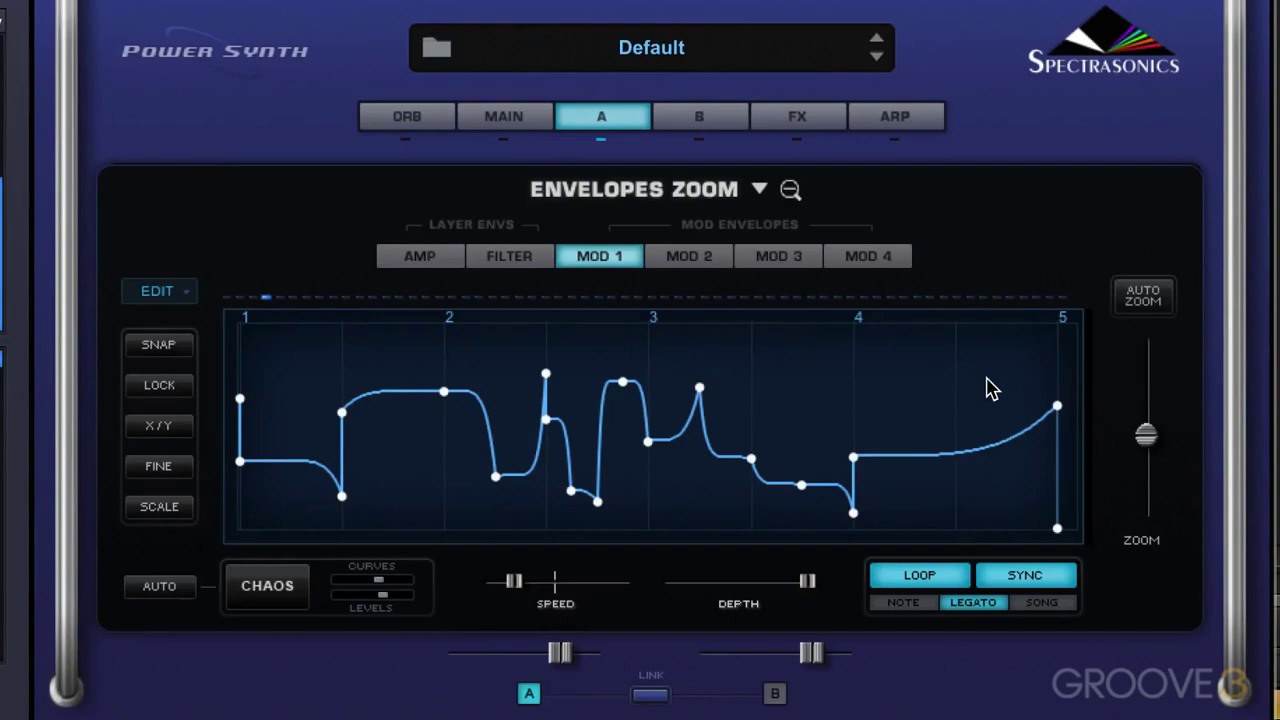
left_click_drag(514, 591, 558, 598)
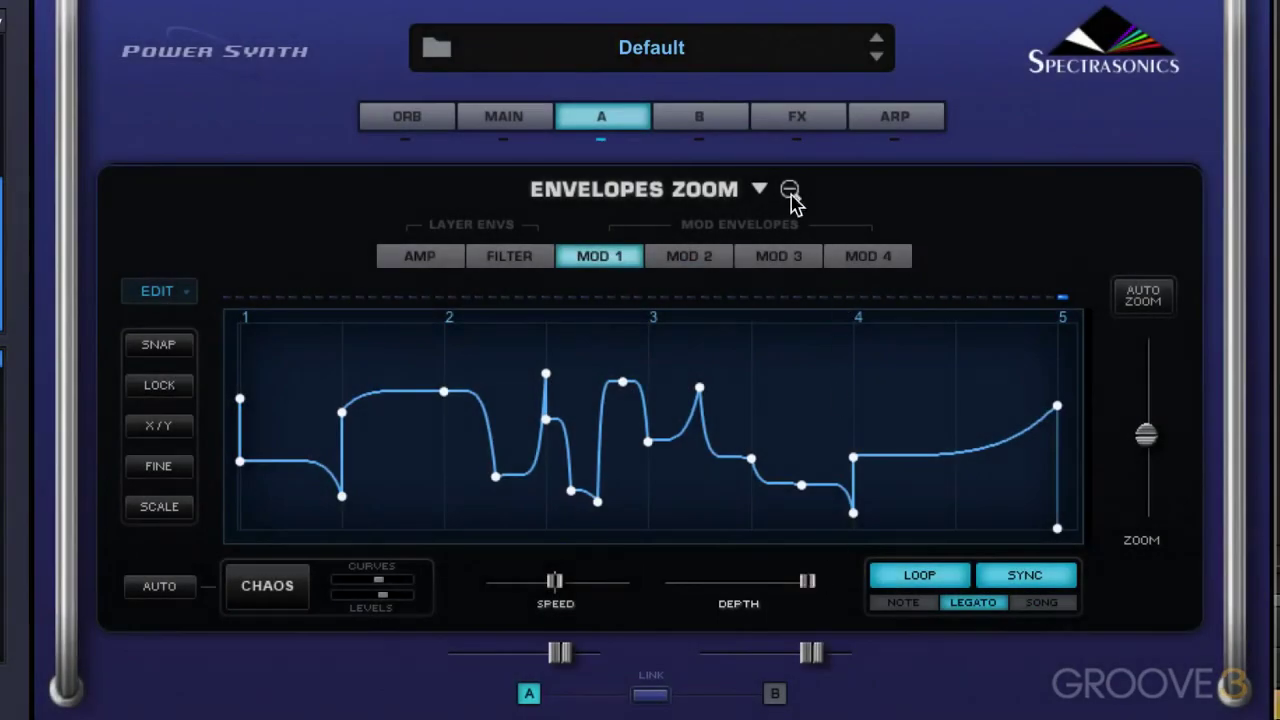
left_click(428, 262)
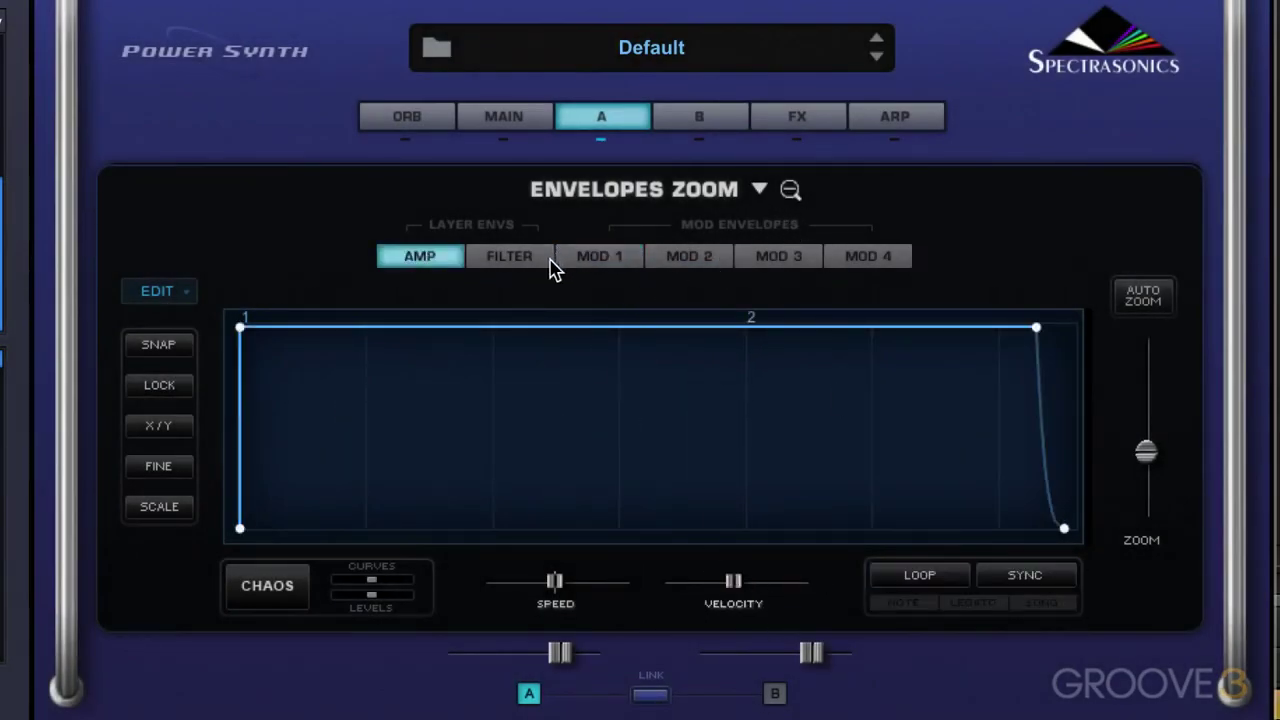
left_click(596, 264)
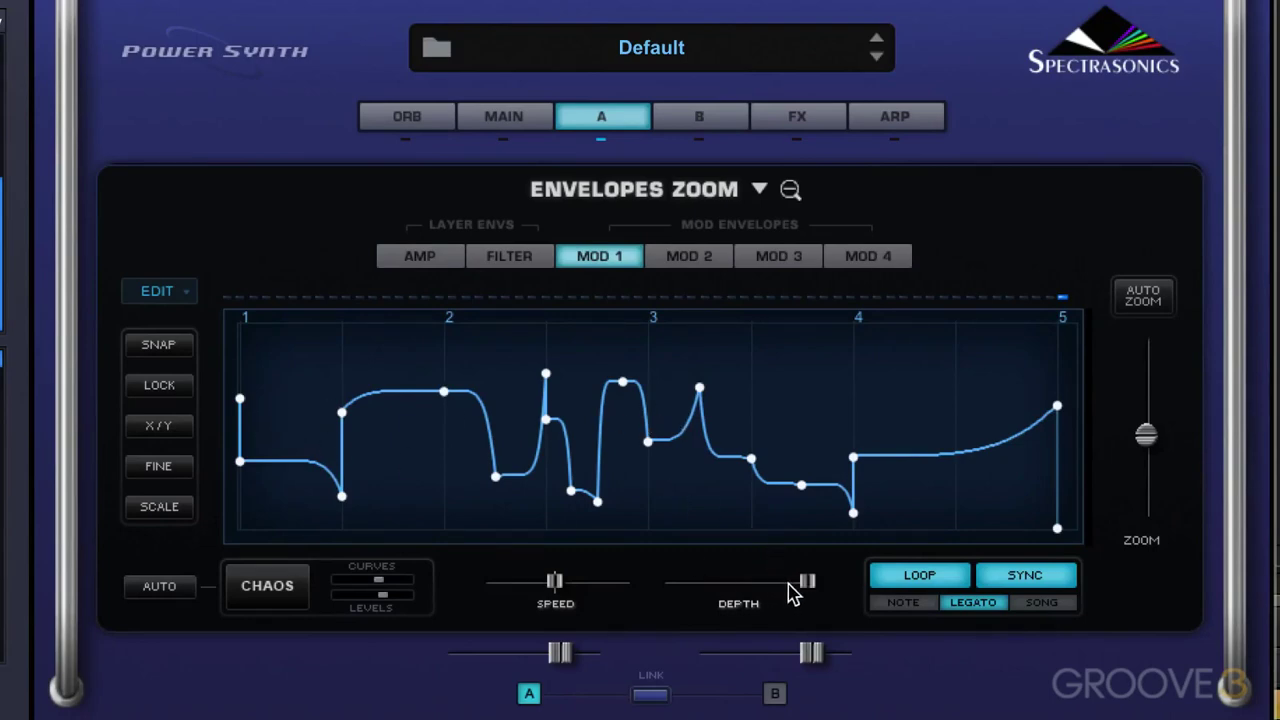
left_click_drag(806, 584, 660, 590)
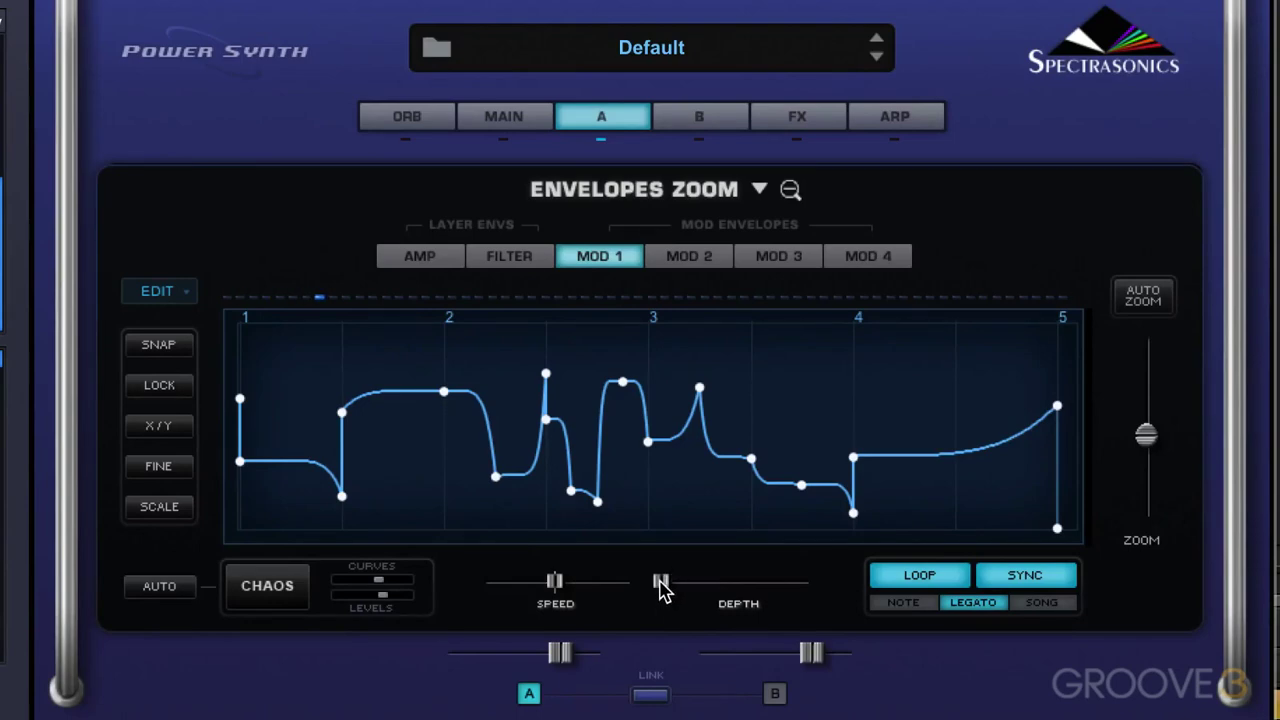
left_click_drag(660, 590, 729, 590)
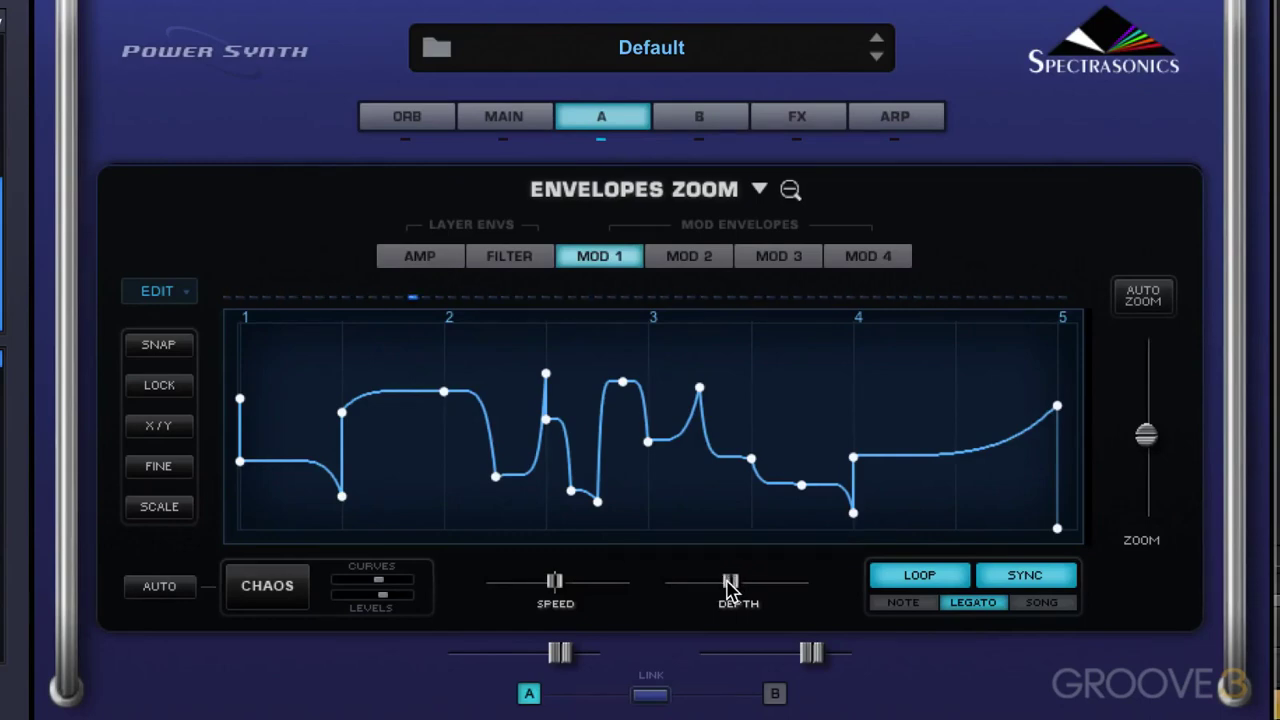
left_click_drag(731, 590, 808, 592)
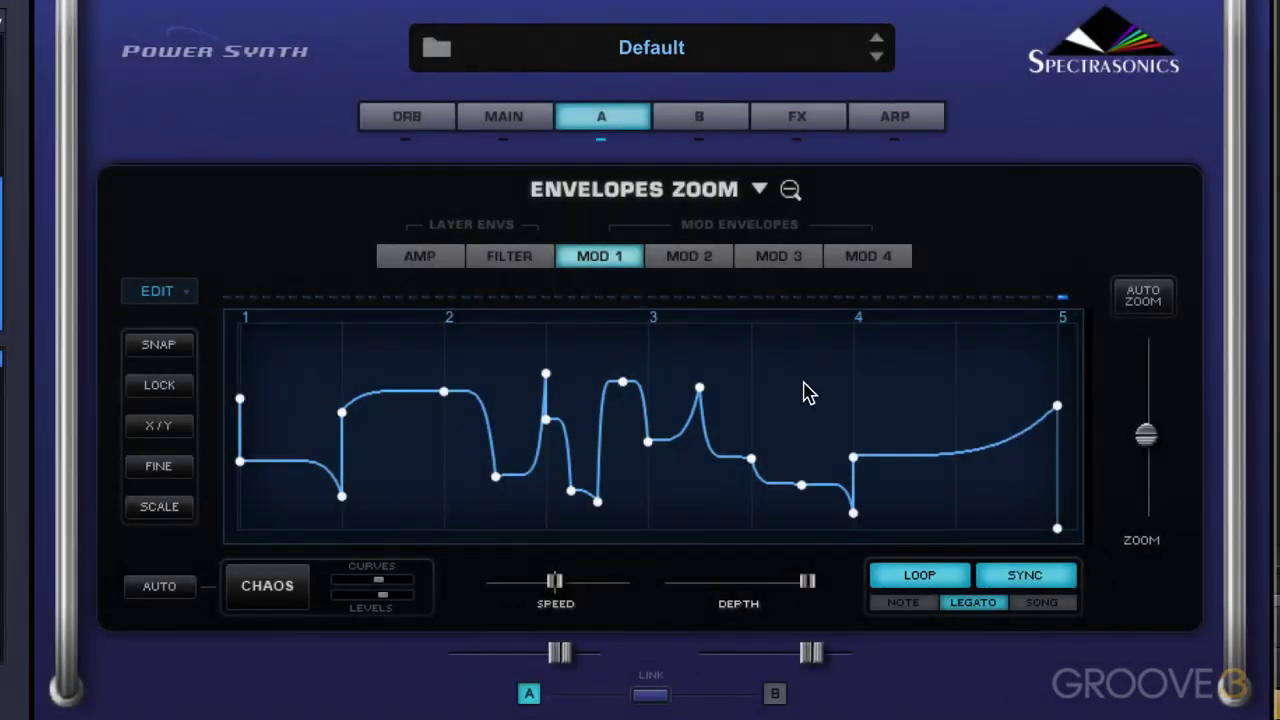
- Keep the MOD 1 envelope looping and set its trigger mode to Note
left_click(925, 578)
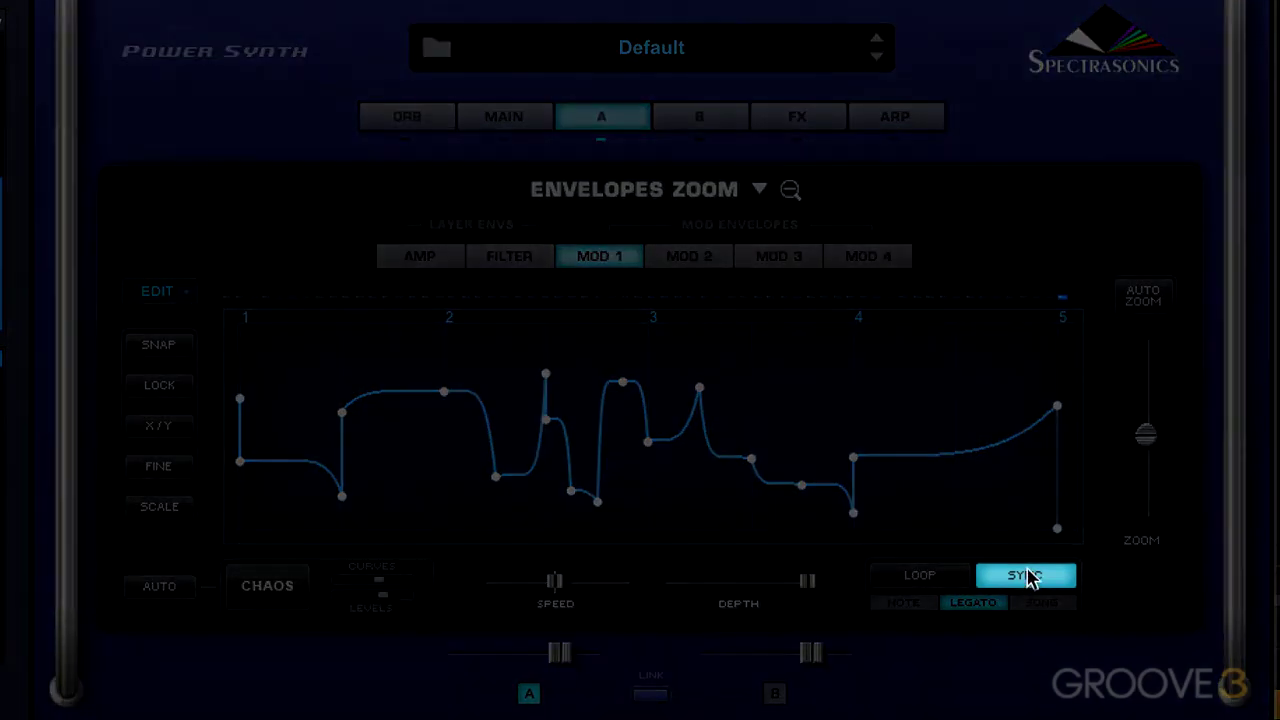
left_click(925, 578)
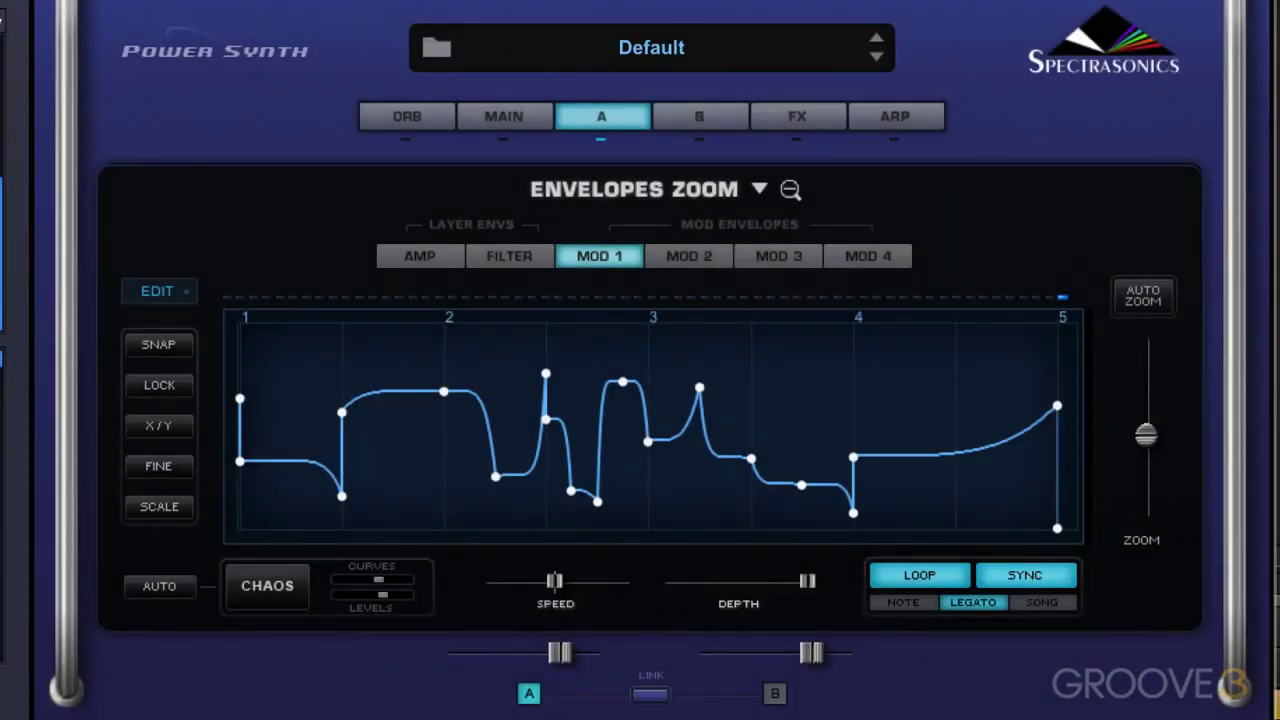
left_click(908, 605)
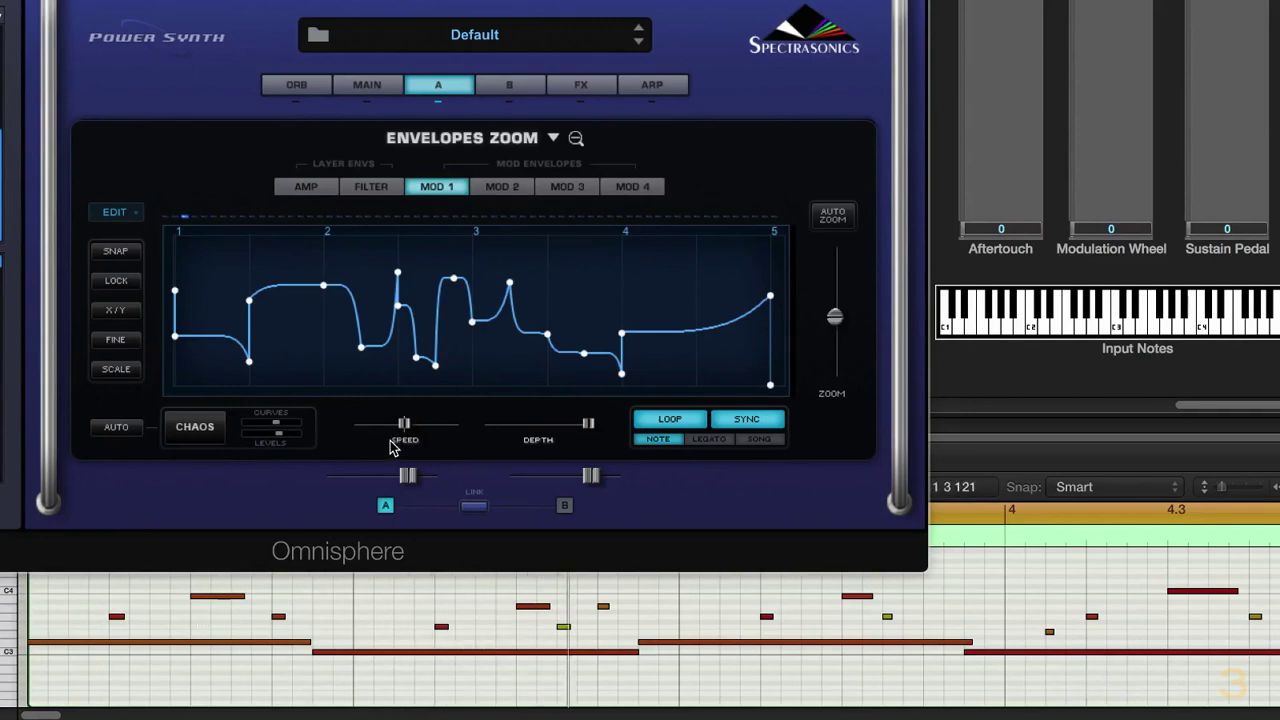
- Set MOD 1 to Legato triggering at speed 0.75, and shorten two piano-roll notes
left_click_drag(405, 424, 422, 427)
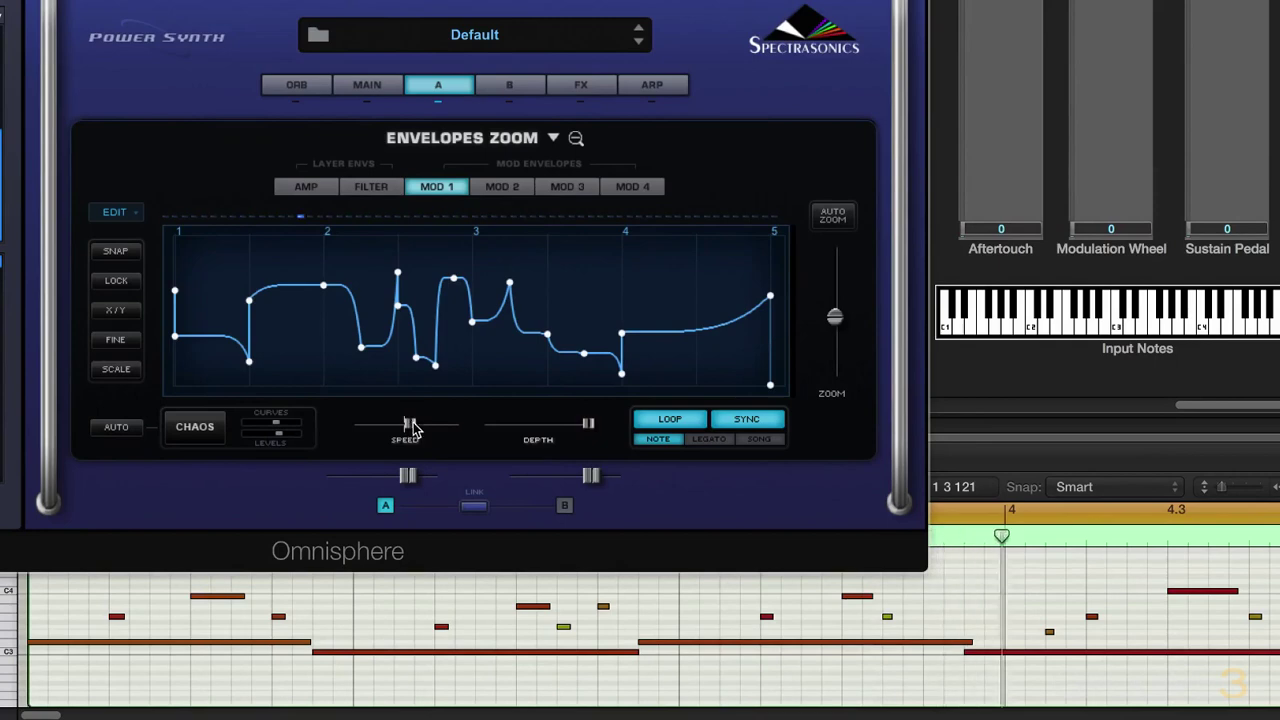
left_click(707, 439)
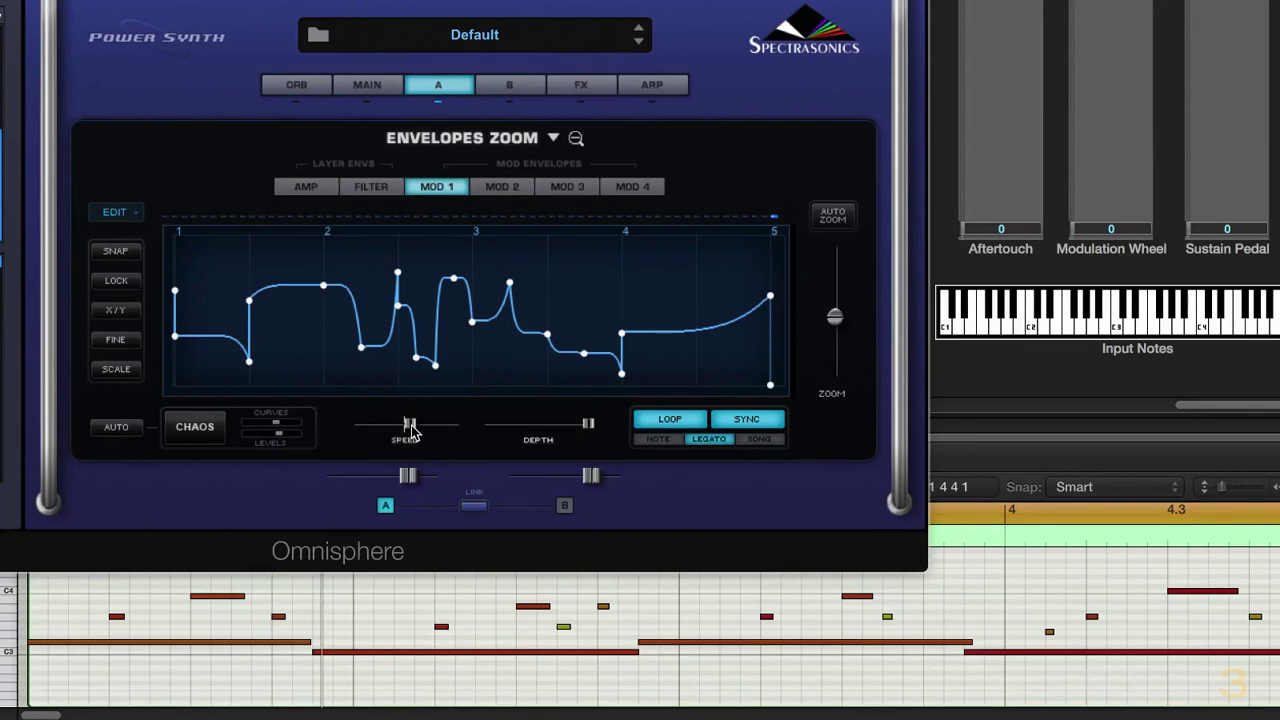
left_click_drag(410, 430, 376, 459)
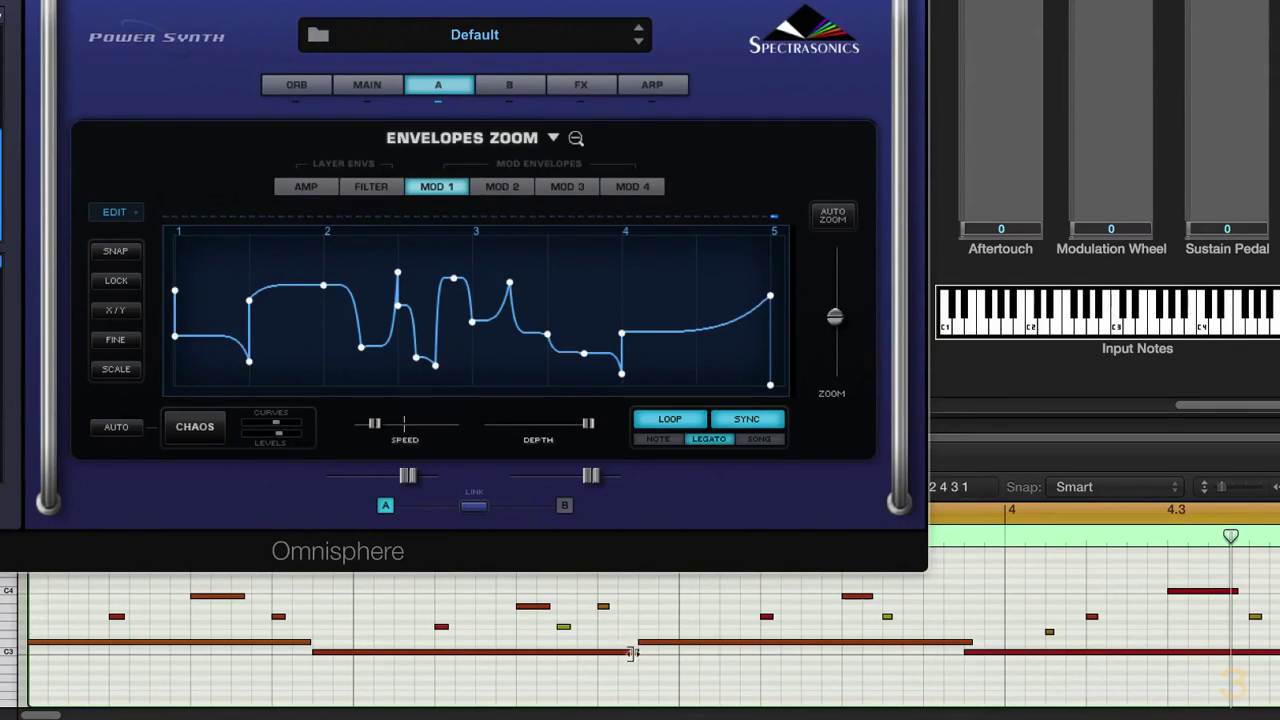
left_click_drag(632, 655, 627, 656)
left_click_drag(963, 646, 952, 660)
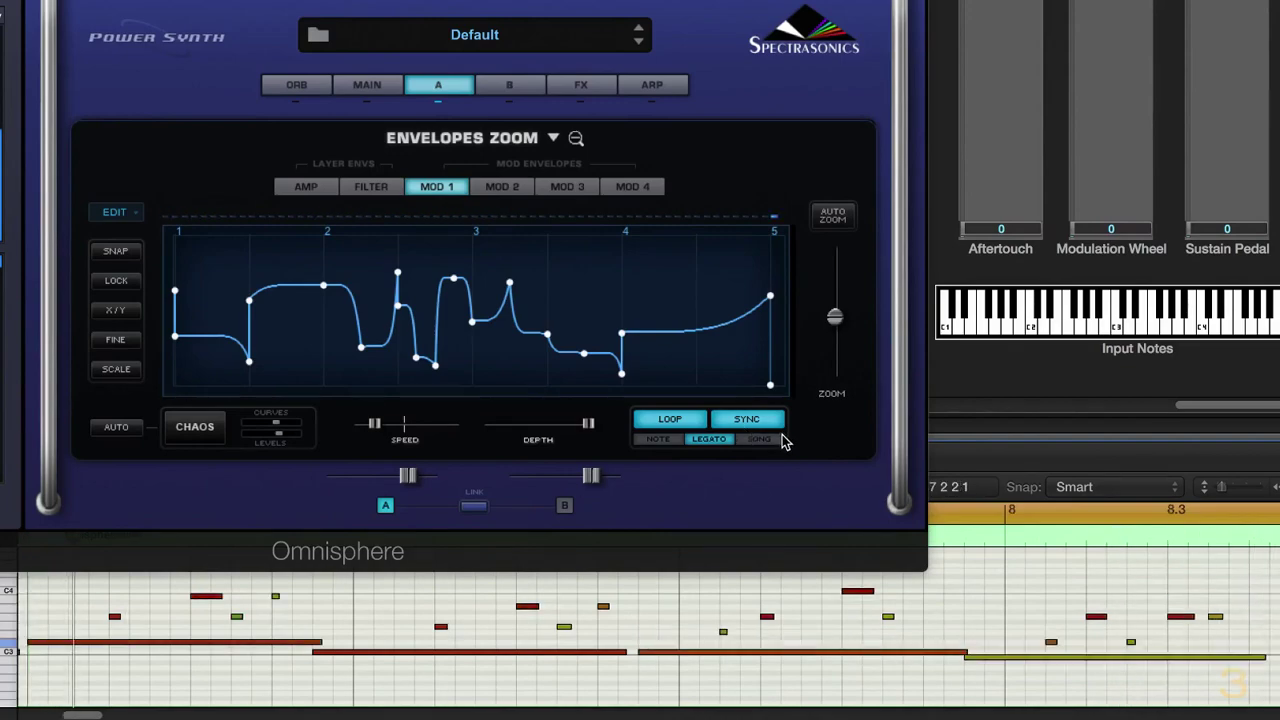
- Set MOD 1 trigger mode to Song, disable Cycle, and play from about bar 2
left_click(757, 439)
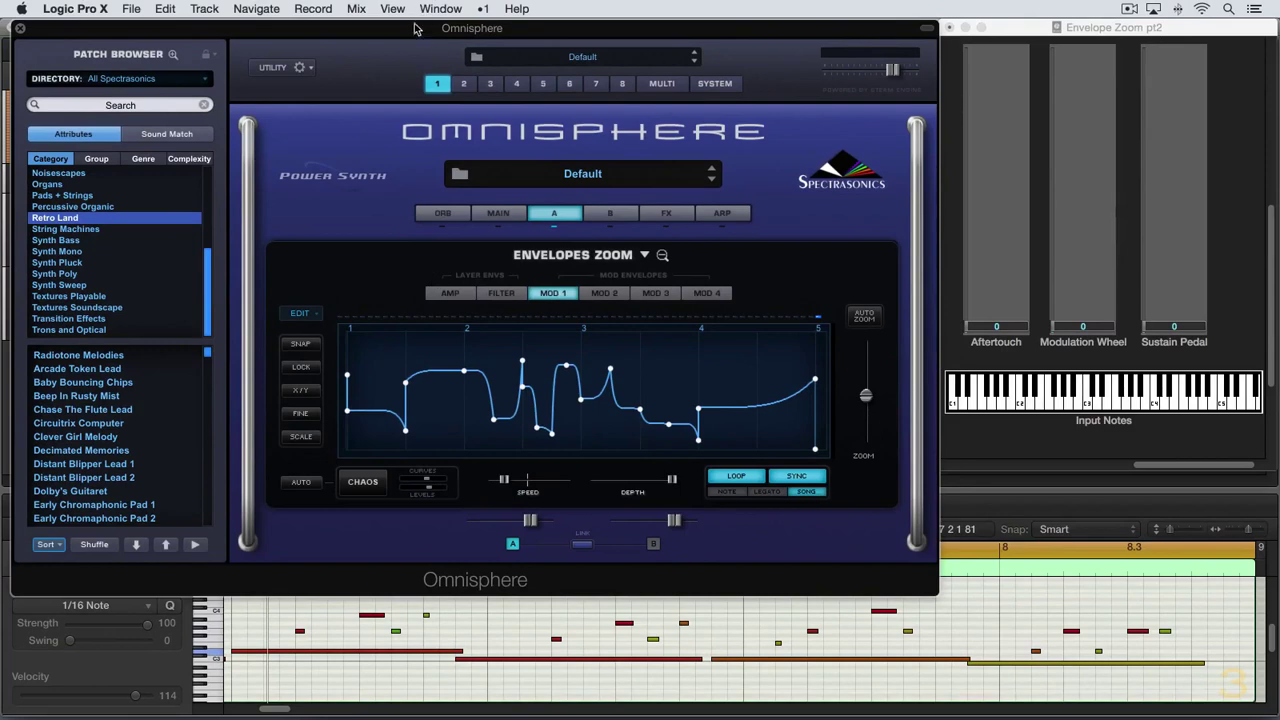
left_click_drag(415, 28, 420, 123)
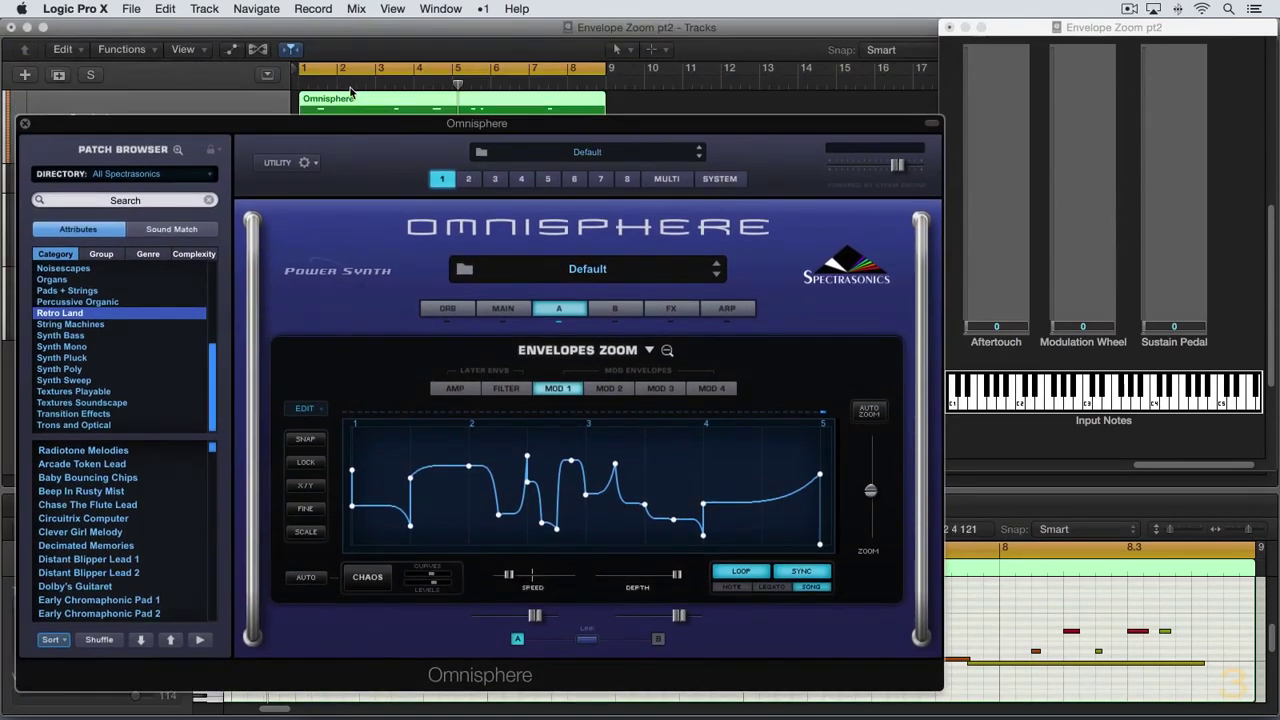
left_click(355, 84)
left_click(397, 98)
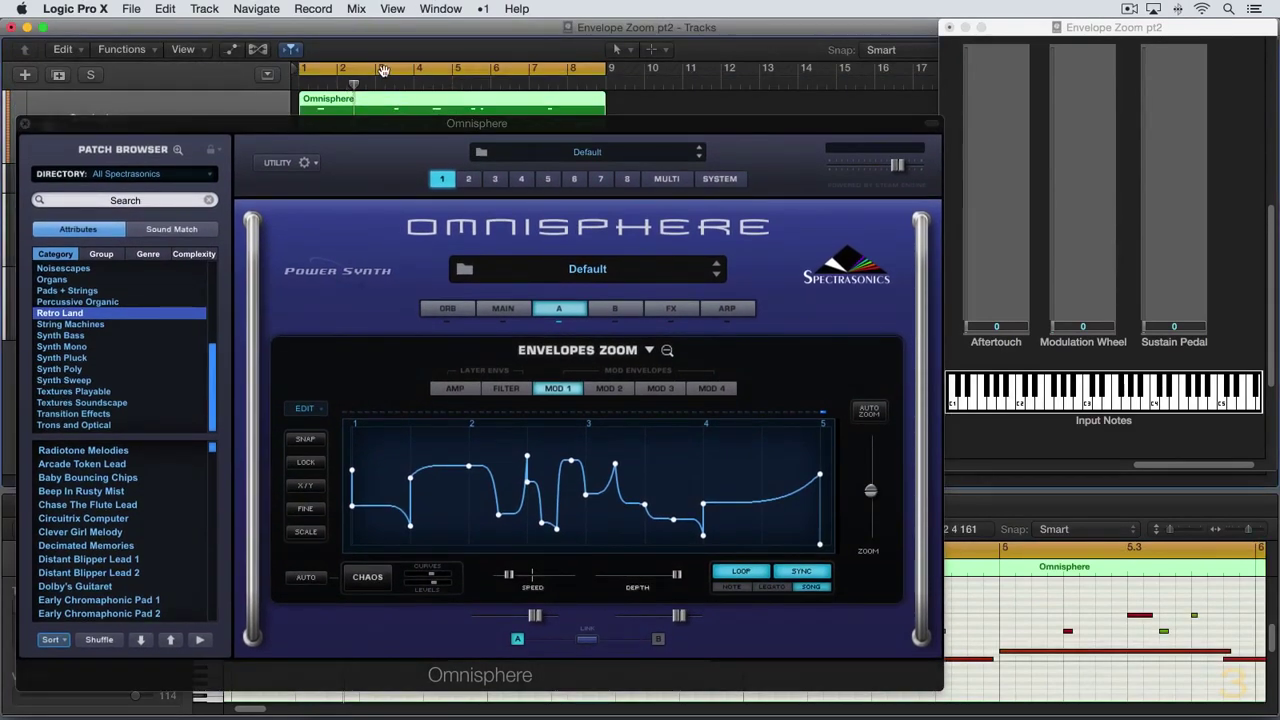
left_click(383, 70)
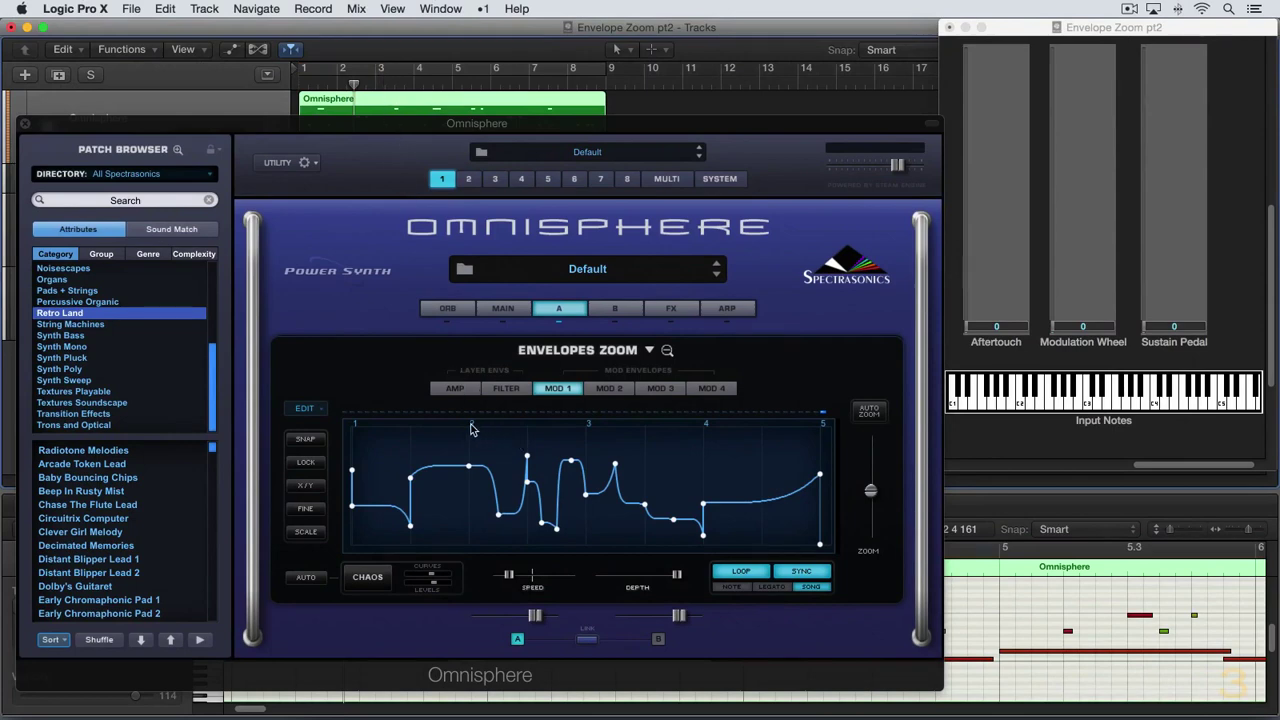
key("space")
left_click_drag(543, 125, 560, 36)
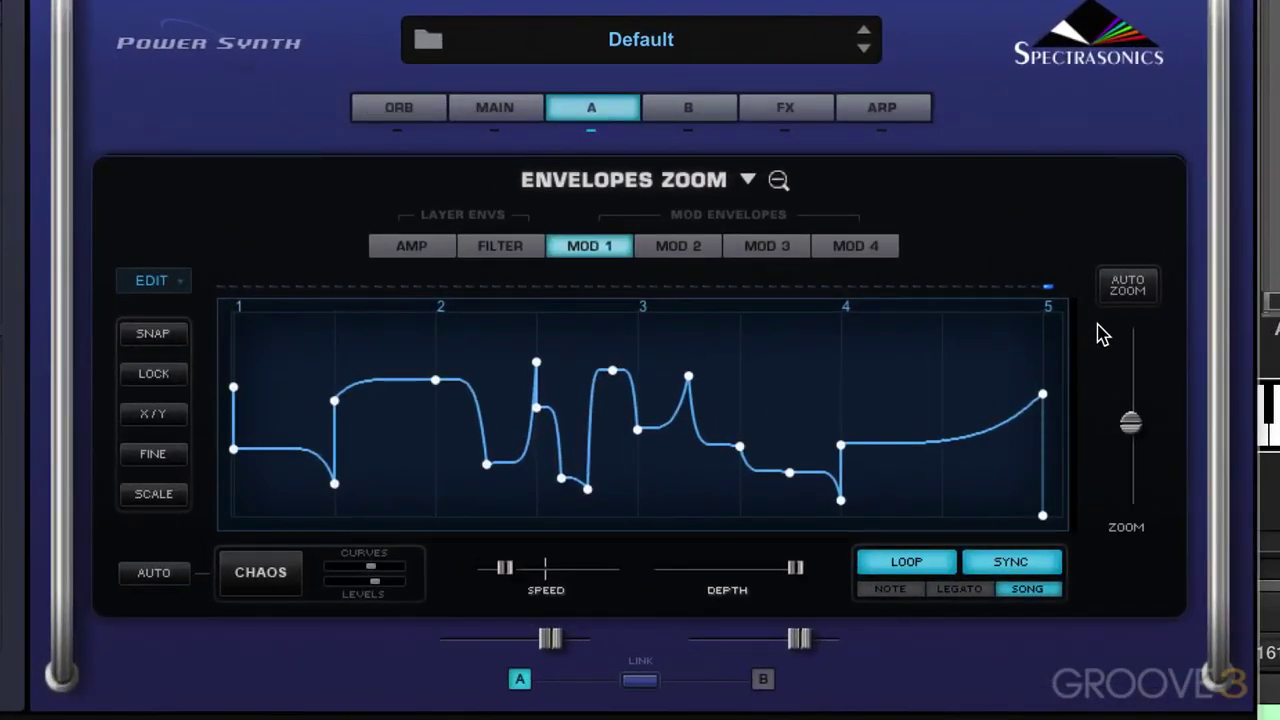
left_click(858, 246)
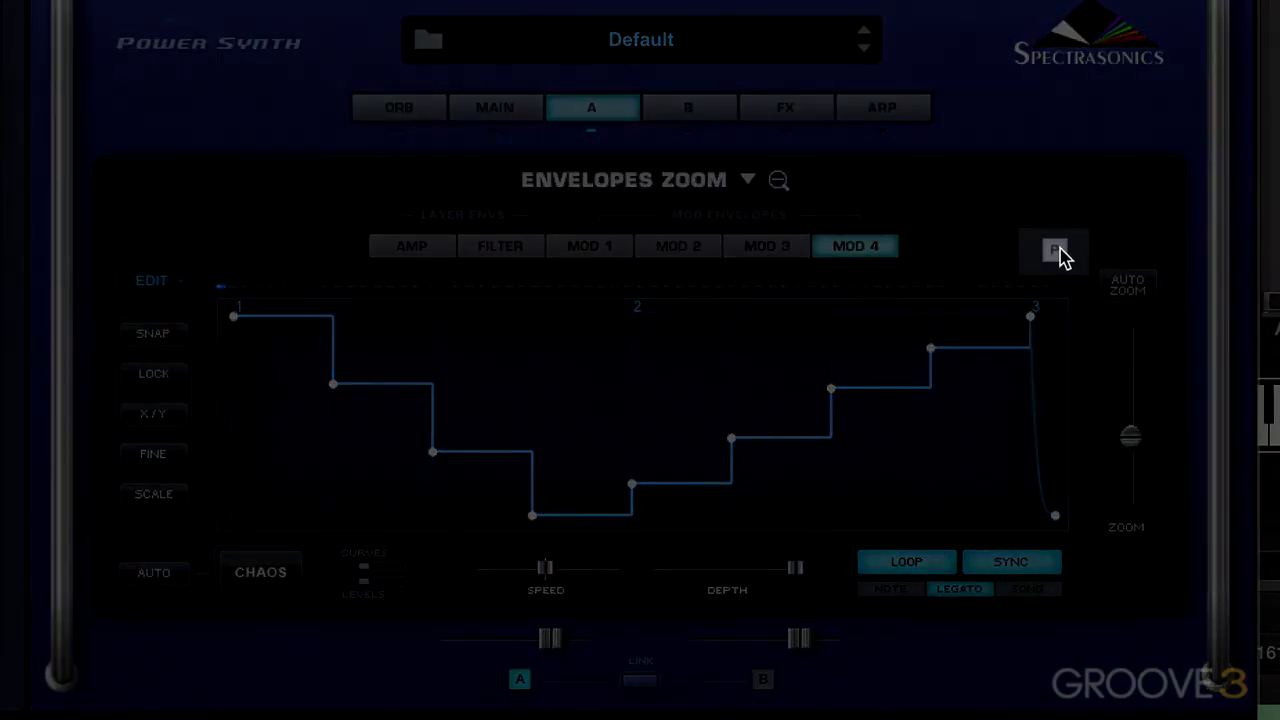
left_click(1058, 252)
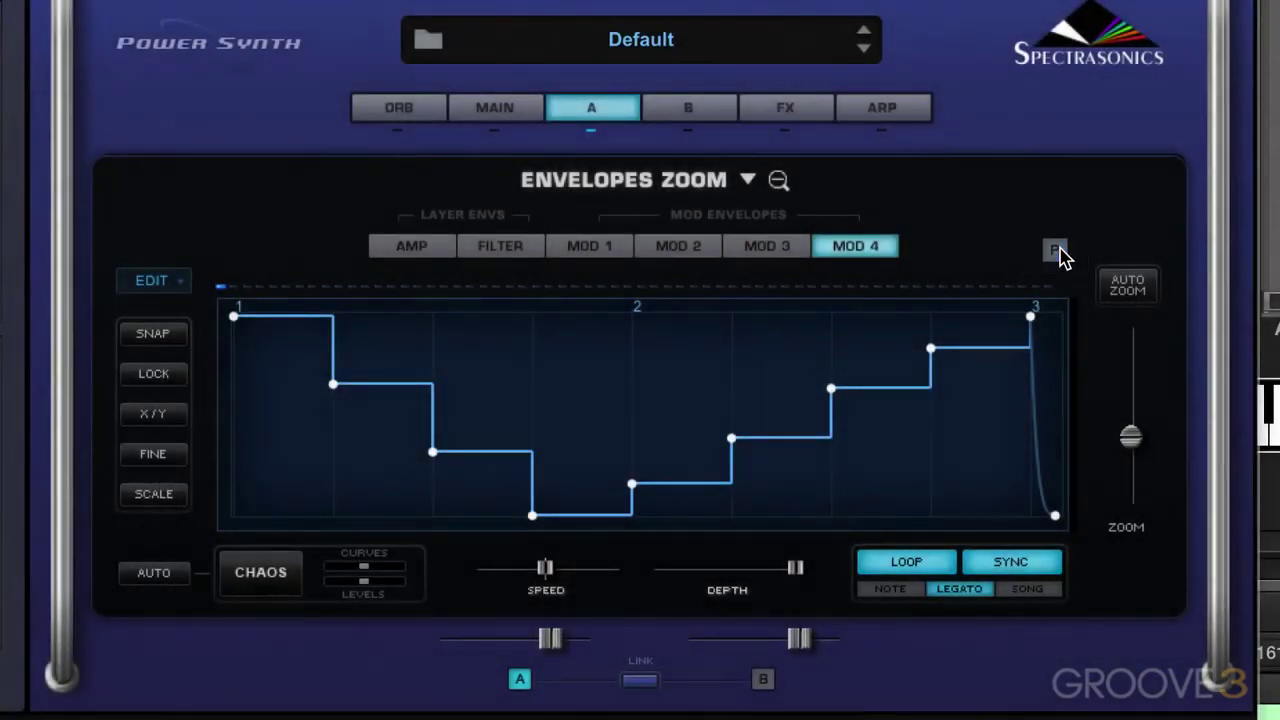
left_click(1057, 251)
left_click(586, 248)
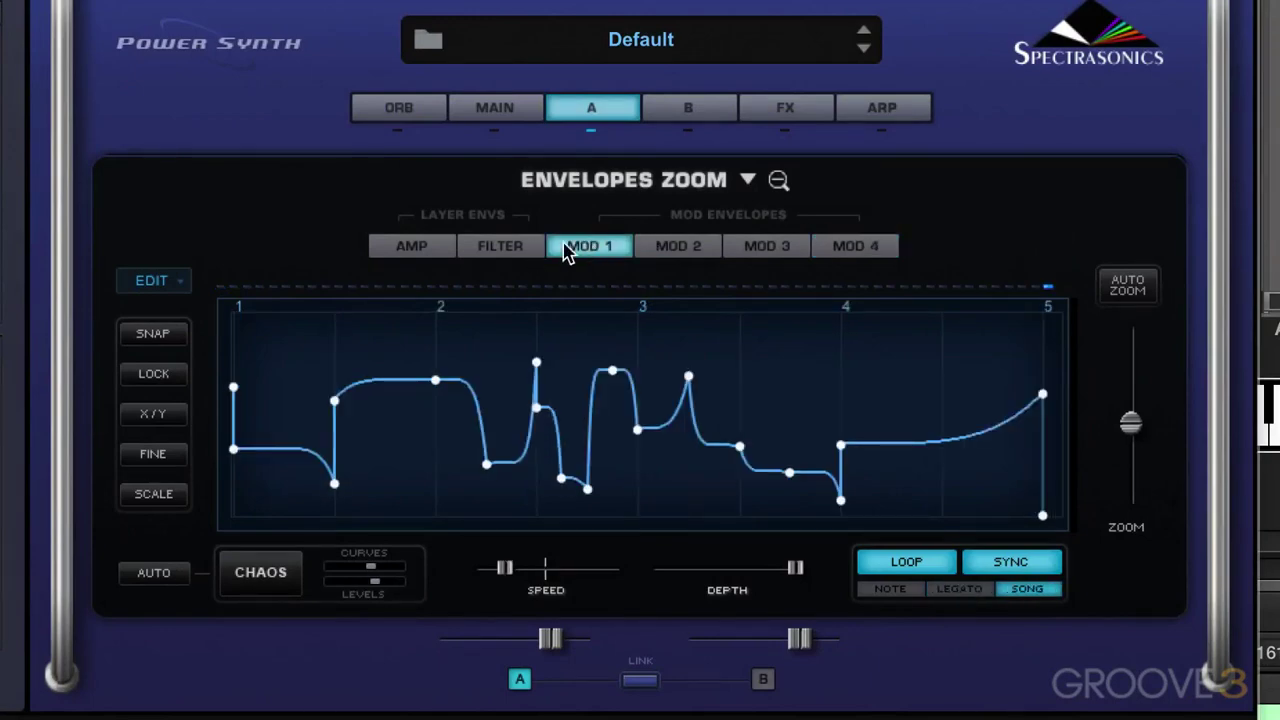